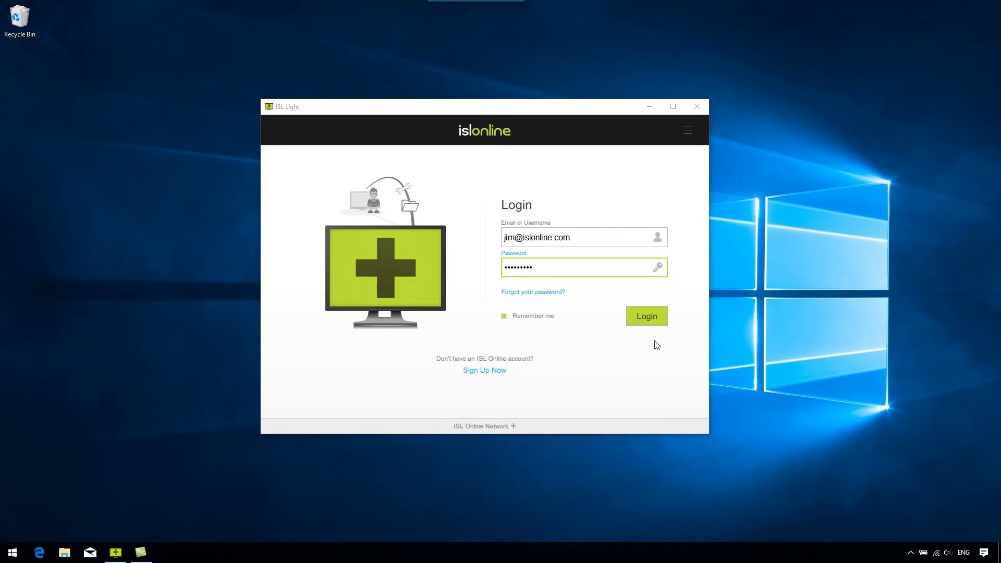
# Log in to ISL Light with the account e-mail and password
pyautogui.click(649, 320)
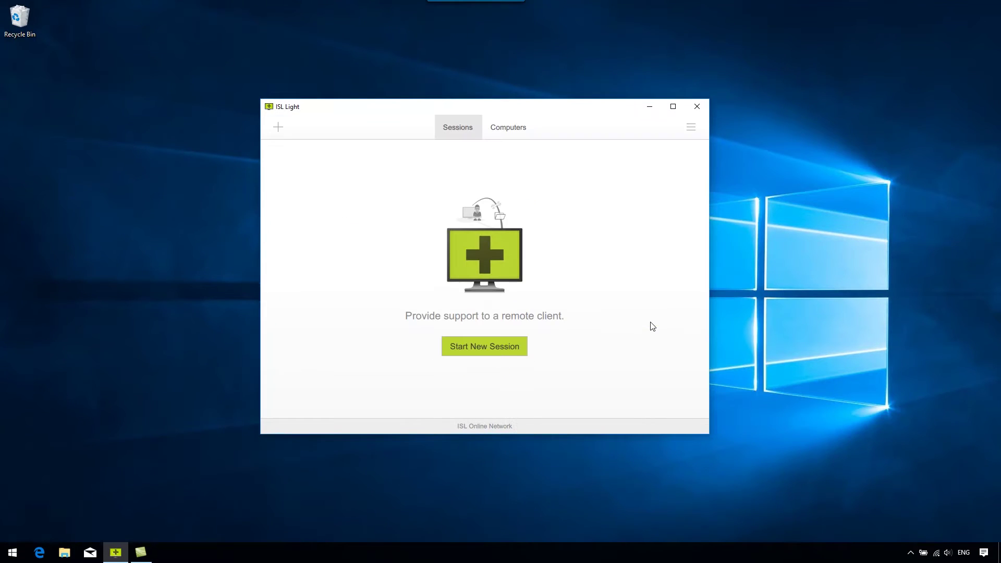
# Connect to Desktop PC from the Computers list using its access password
pyautogui.click(509, 128)
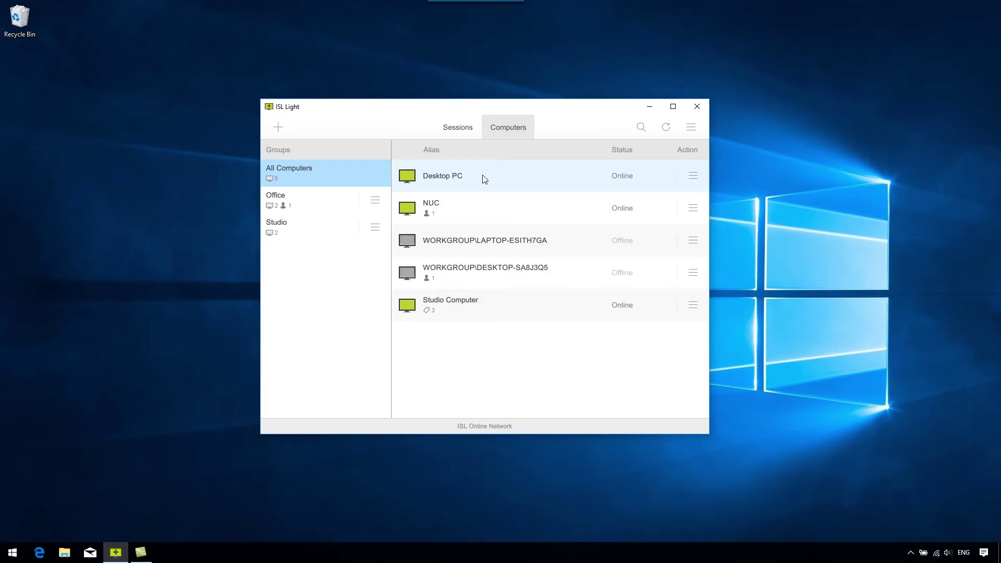
pyautogui.doubleClick(483, 175)
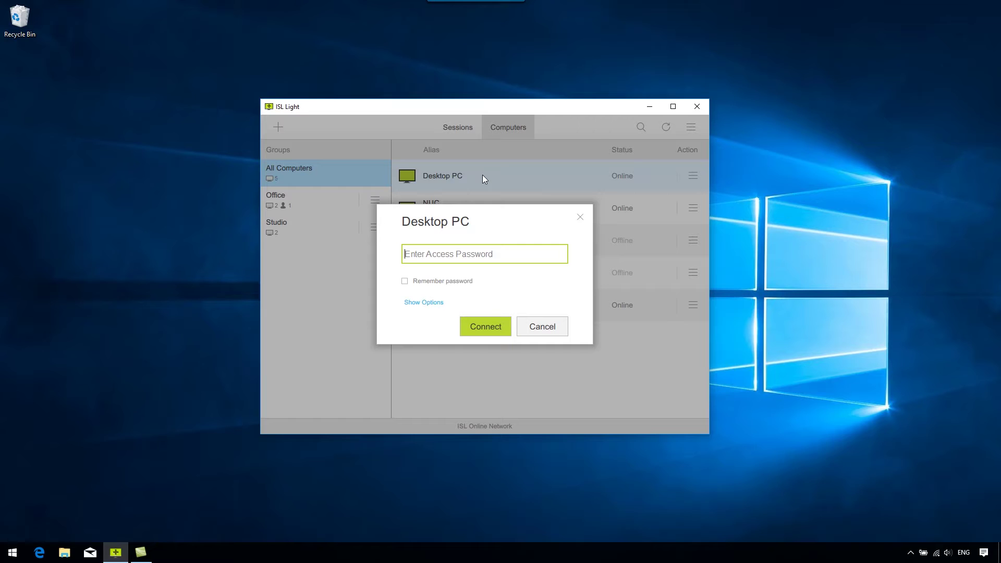
pyautogui.write('•••••••••')
pyautogui.press('Return')
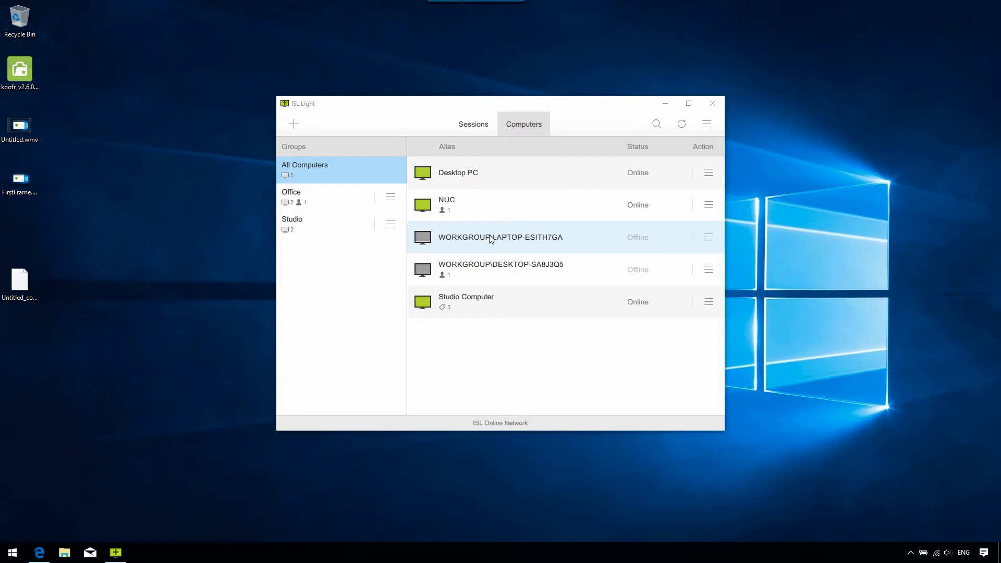
# Add this computer by installing ISL AlwaysOn 2.2.10 through its setup wizard
pyautogui.click(293, 127)
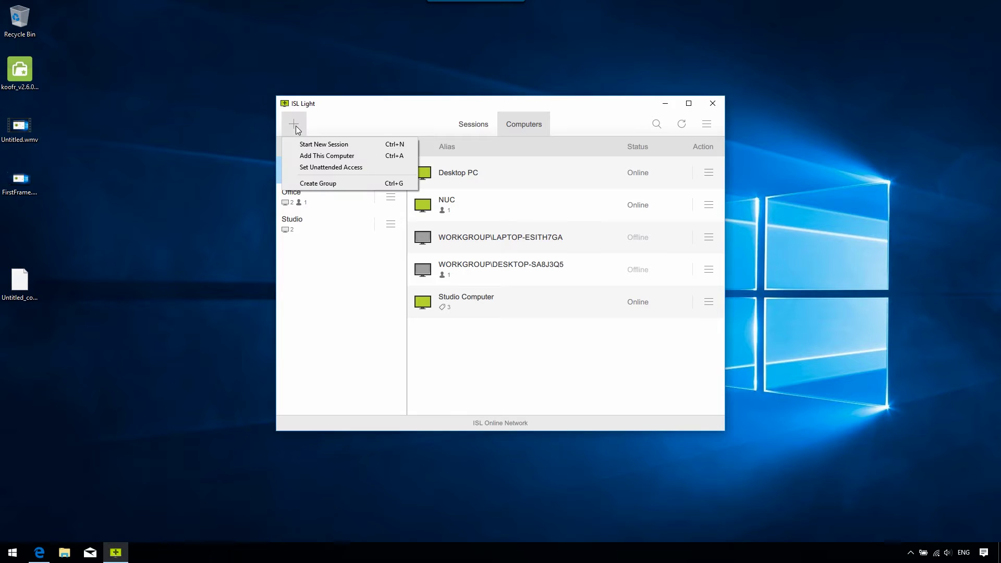
pyautogui.click(317, 157)
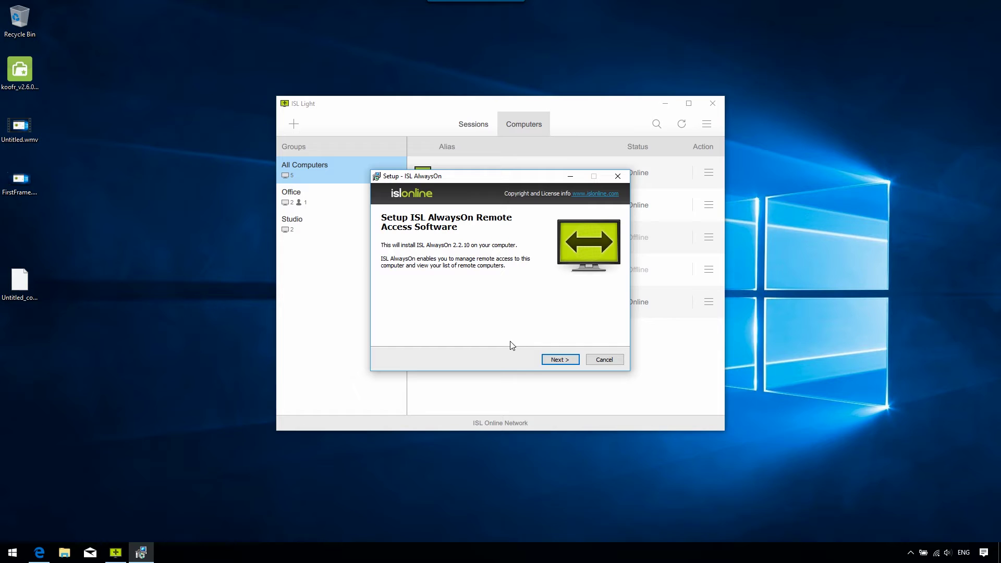
pyautogui.click(552, 360)
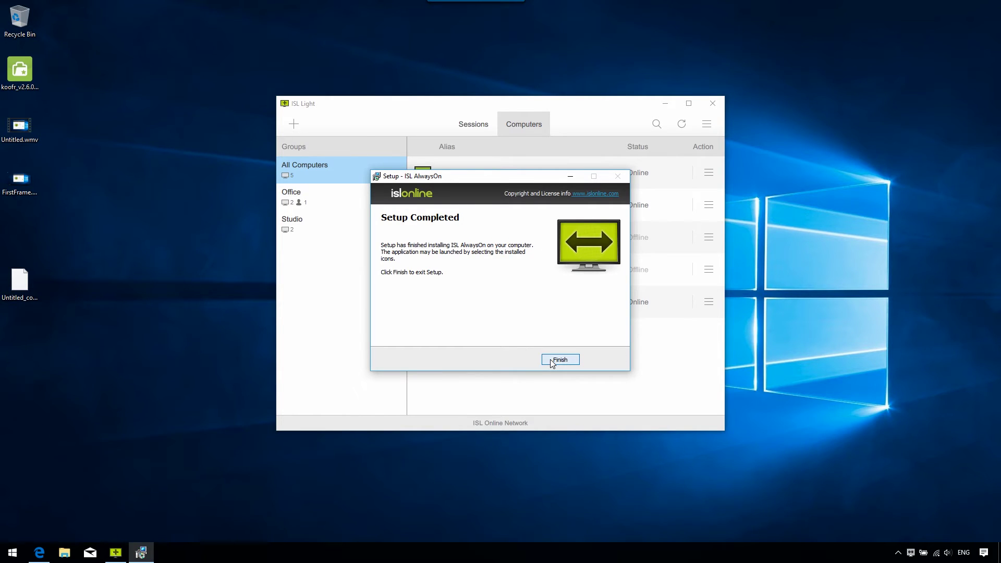
pyautogui.click(552, 361)
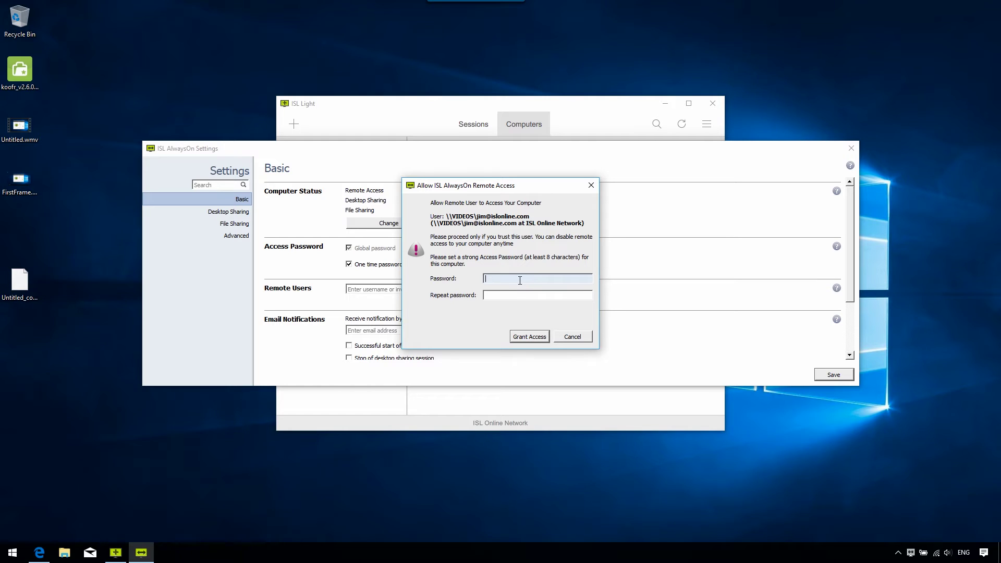
# Enter and confirm the access password, then grant remote access
pyautogui.write('***********')
pyautogui.press('Tab')
pyautogui.write('********')
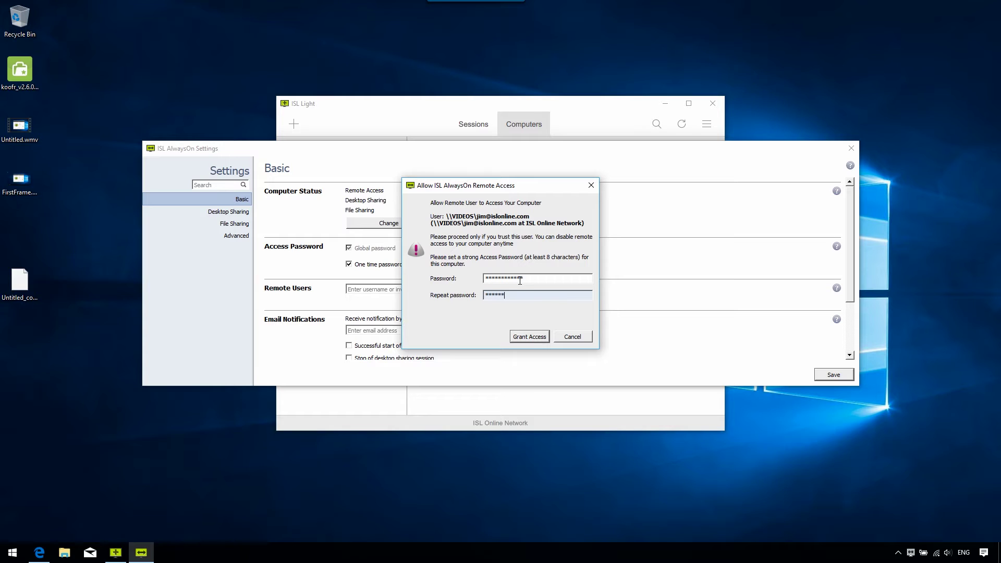
pyautogui.write('**')
pyautogui.press('Return')
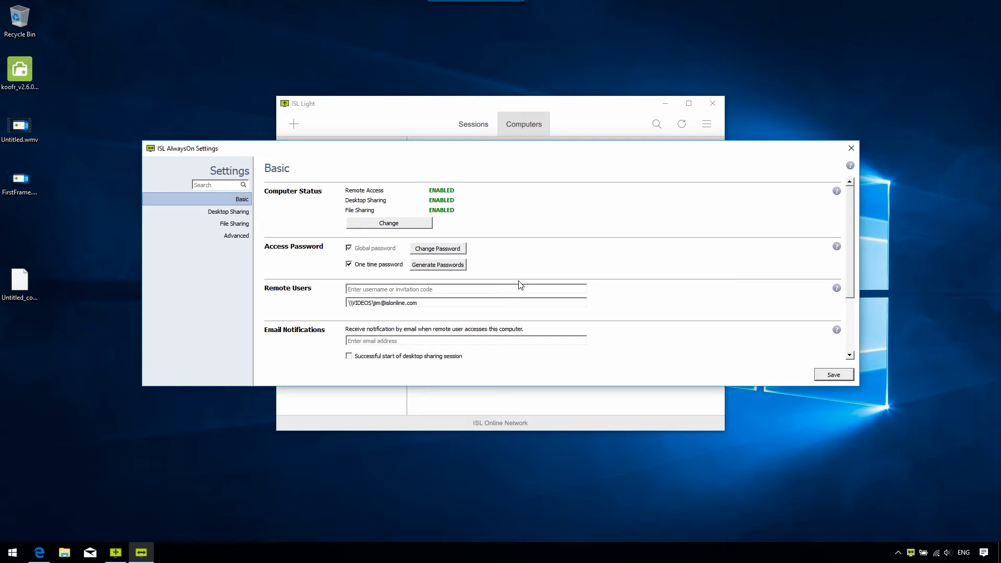
# Refresh the Computers list so WORKGROUP\DESKTOP-HR85V8B appears online
pyautogui.click(591, 124)
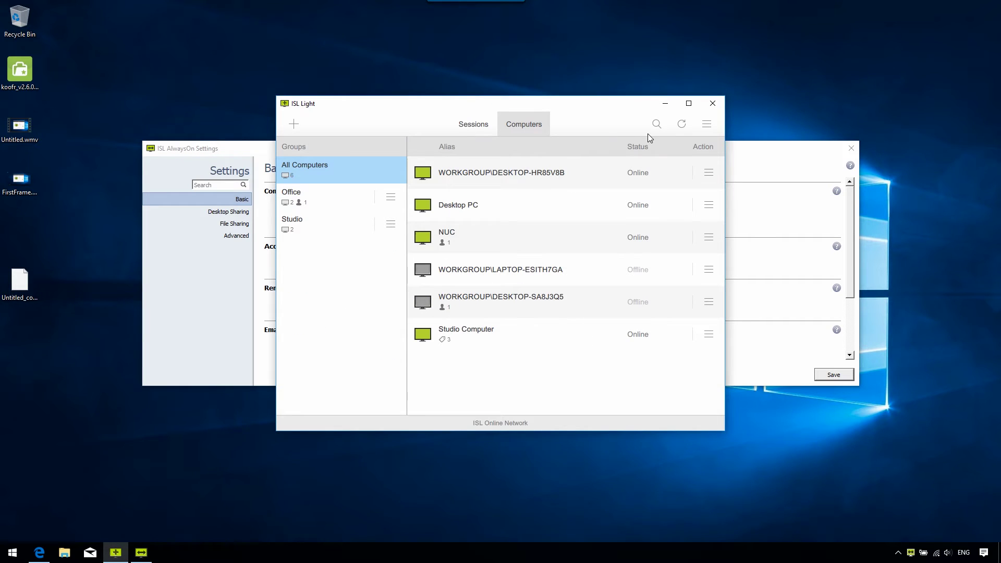
pyautogui.click(682, 126)
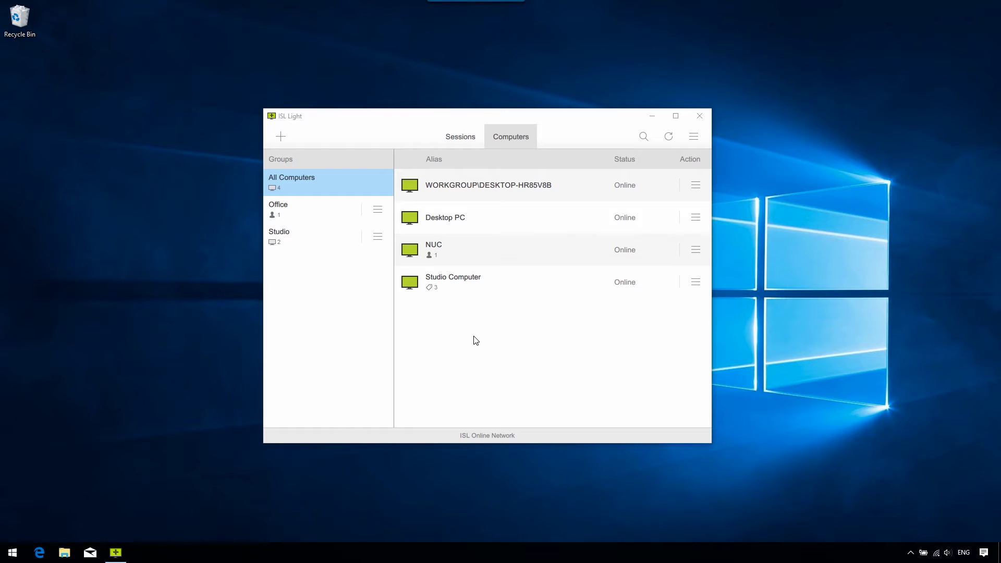
# Send a Set Unattended Access invitation to the remote user's e-mail address
pyautogui.click(291, 138)
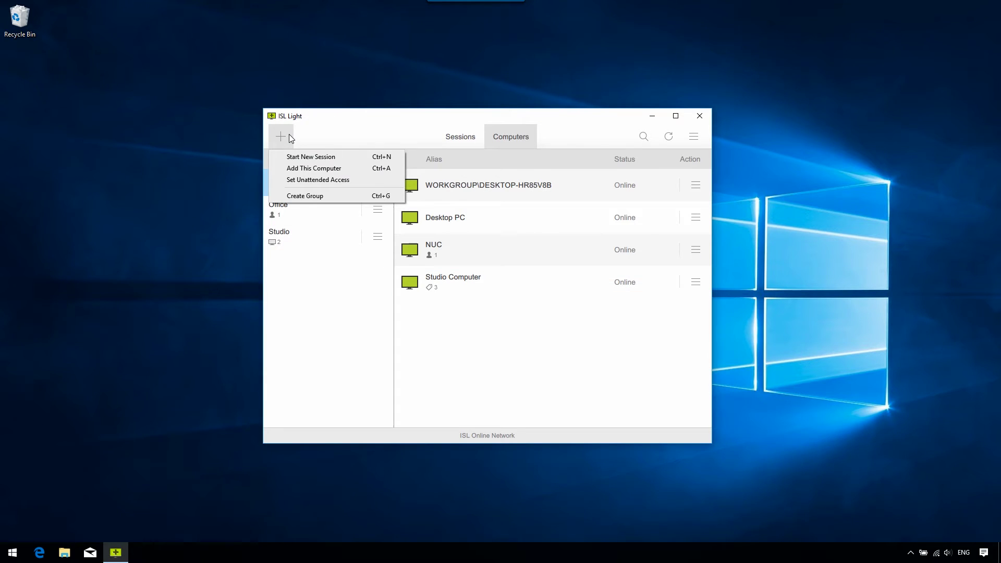
pyautogui.click(301, 179)
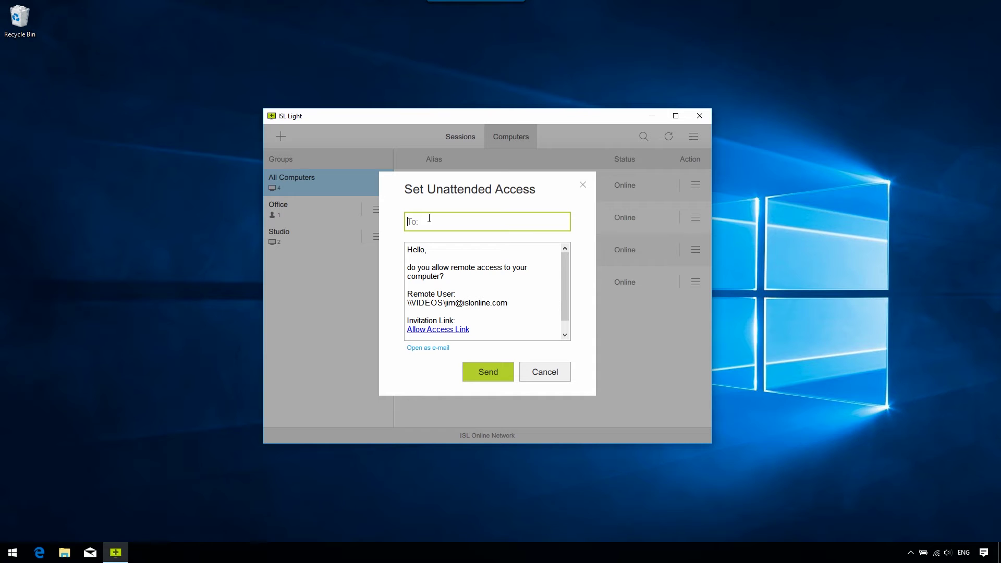
pyautogui.click(473, 368)
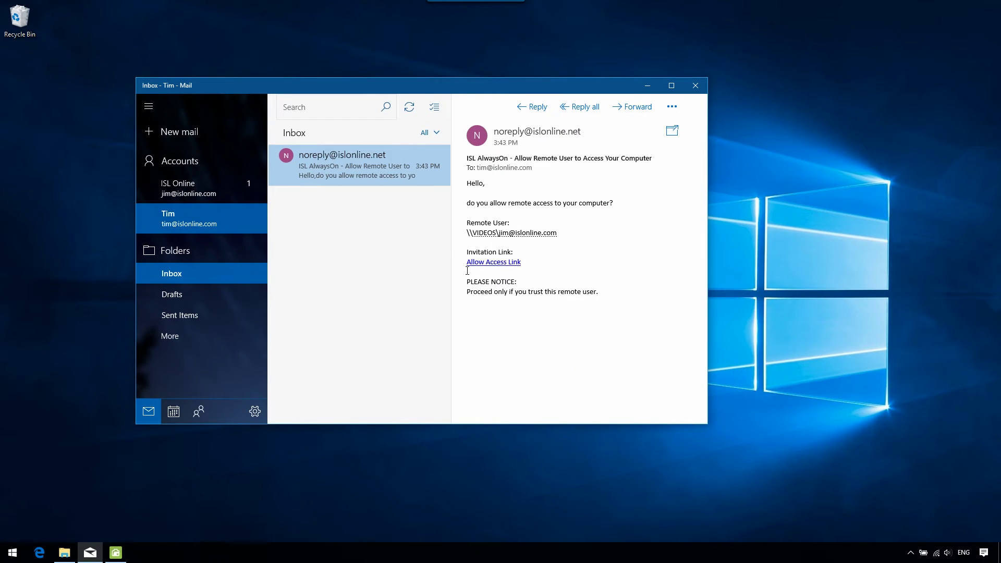
# Follow the invitation's Allow Access link and run the downloaded ISL AlwaysOn.exe
pyautogui.click(474, 266)
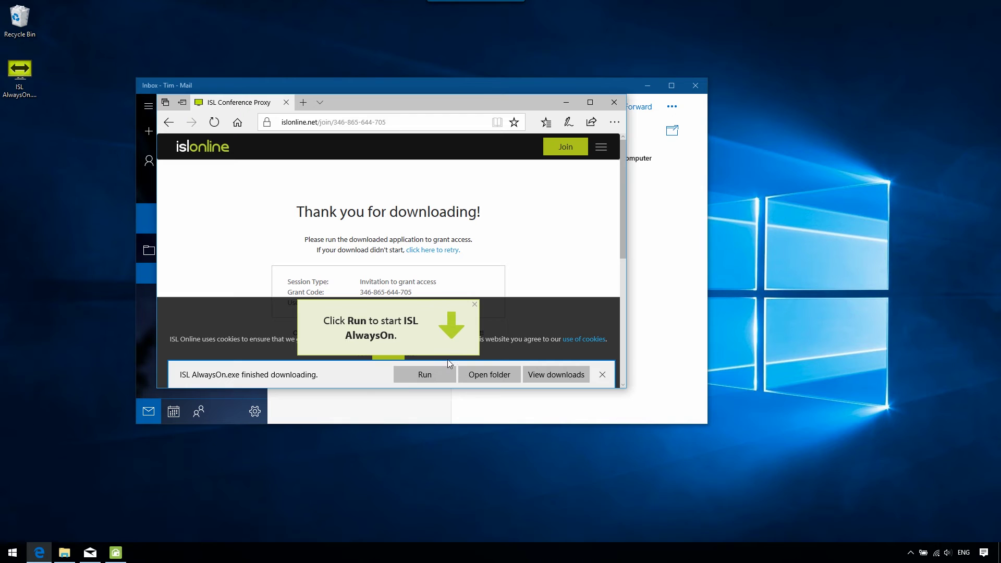
pyautogui.click(446, 371)
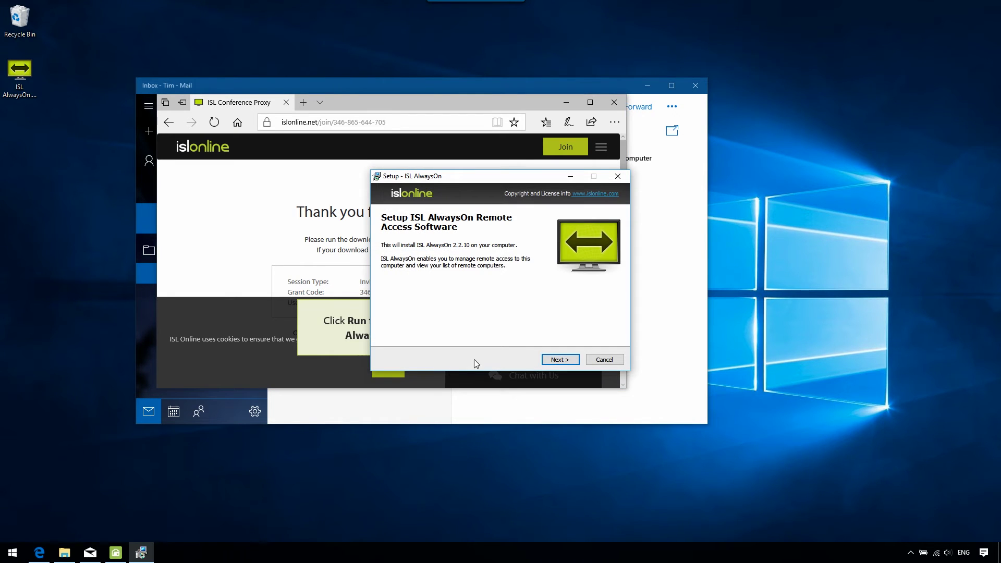
# Install ISL AlwaysOn, grant access with a repeated access password, and save the settings
pyautogui.click(558, 360)
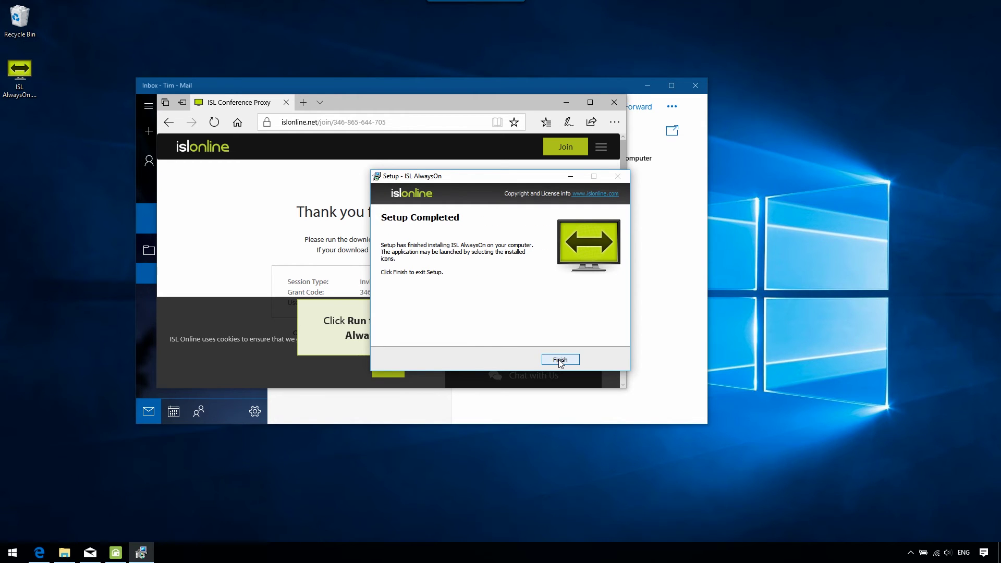
pyautogui.click(559, 360)
pyautogui.write('**********')
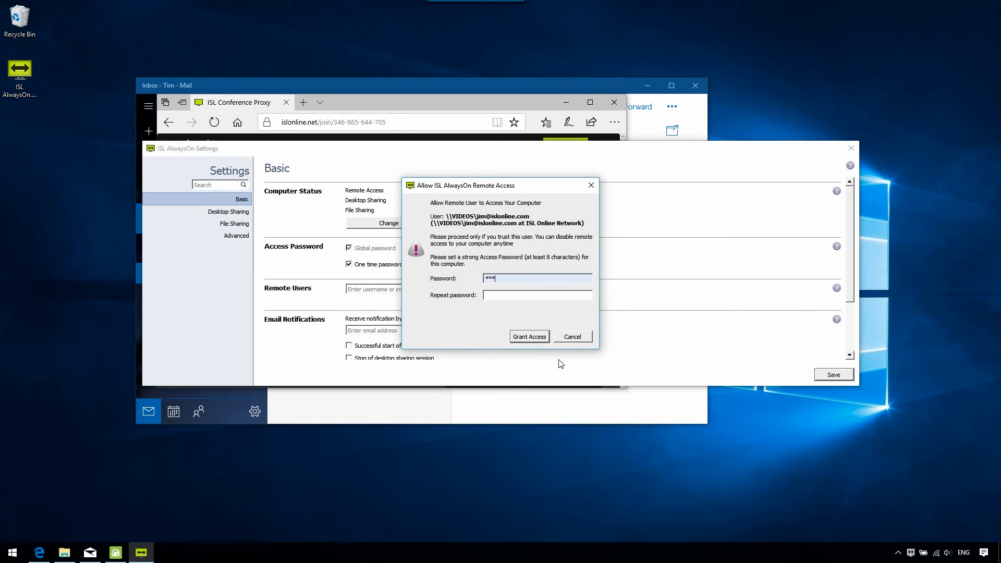
pyautogui.press('Tab')
pyautogui.write('**********')
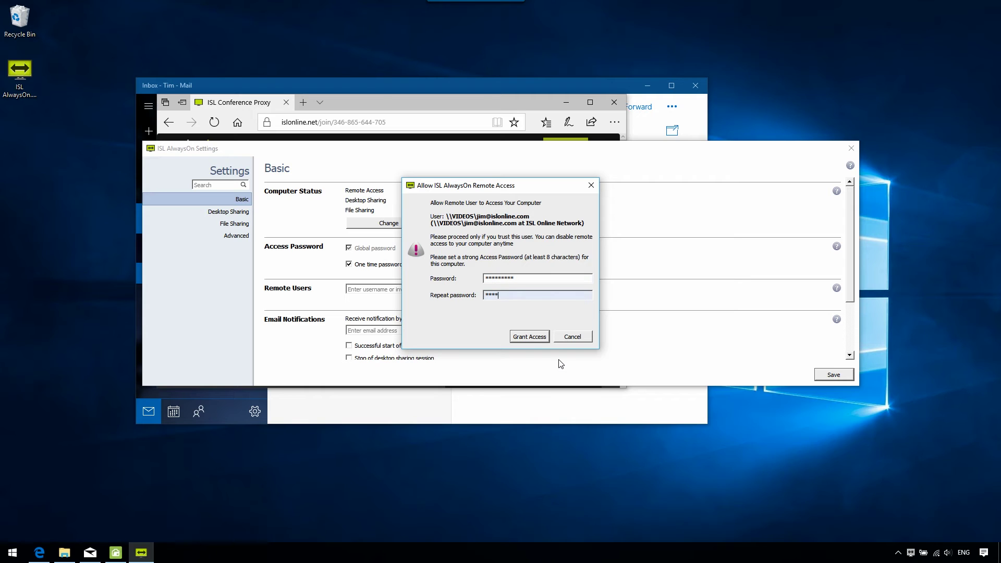
pyautogui.press('Return')
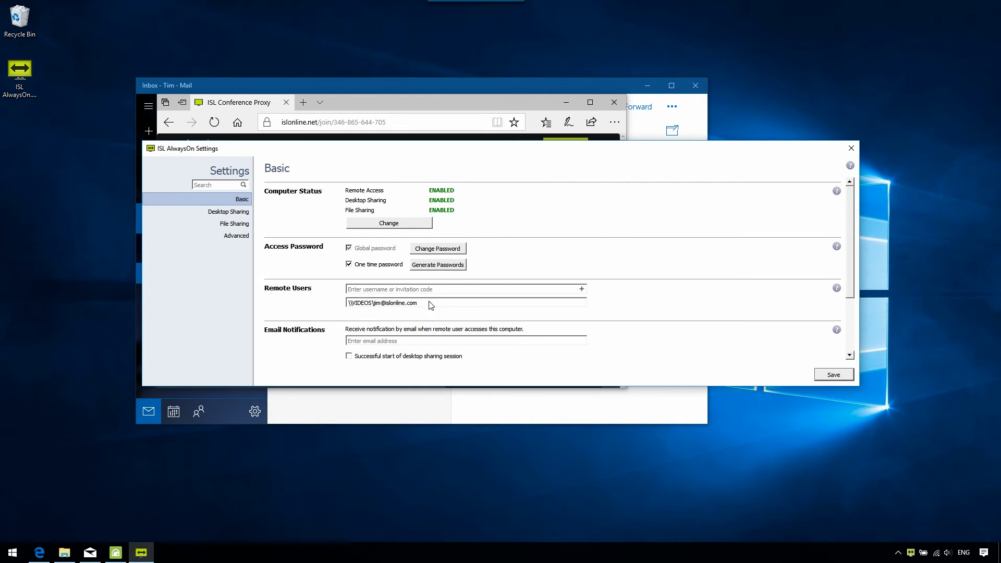
pyautogui.click(820, 373)
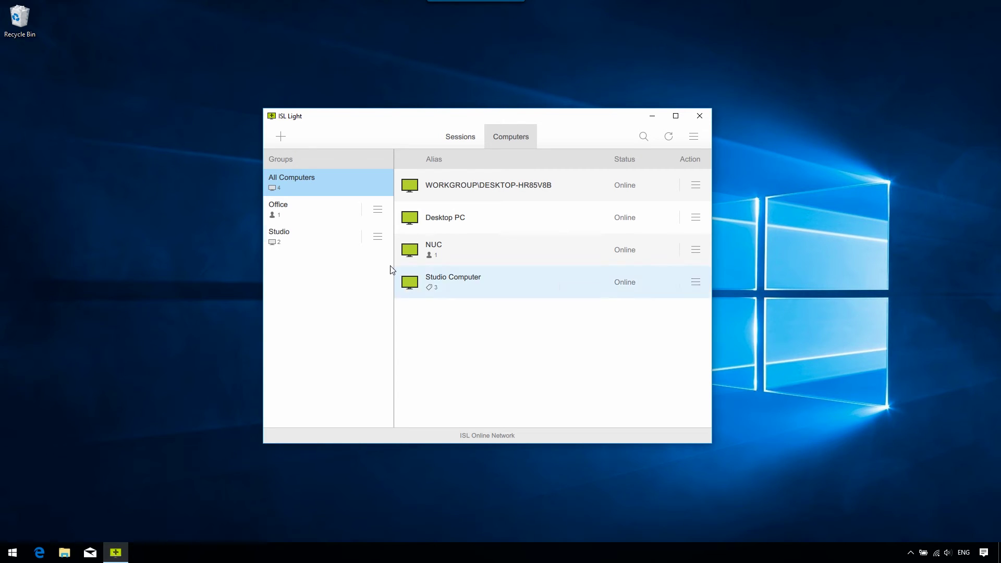
# Open the Set Unattended Access invitation as a new Mail draft
pyautogui.click(290, 134)
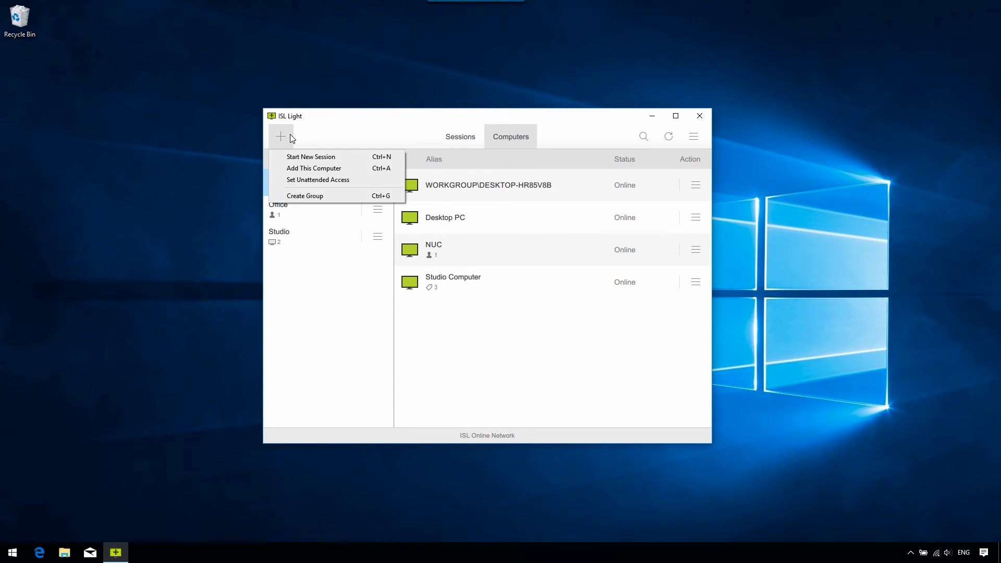
pyautogui.click(315, 181)
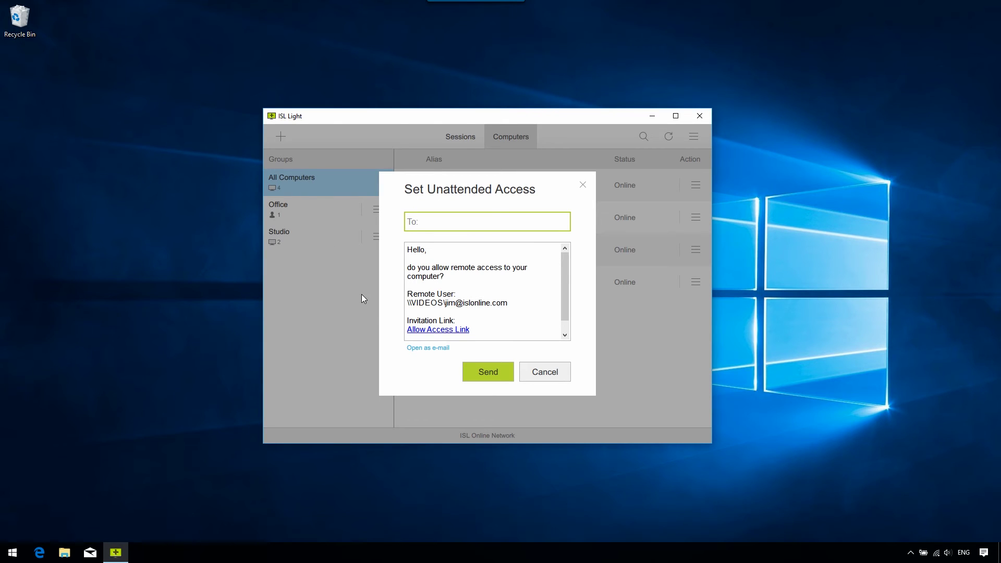
pyautogui.click(425, 348)
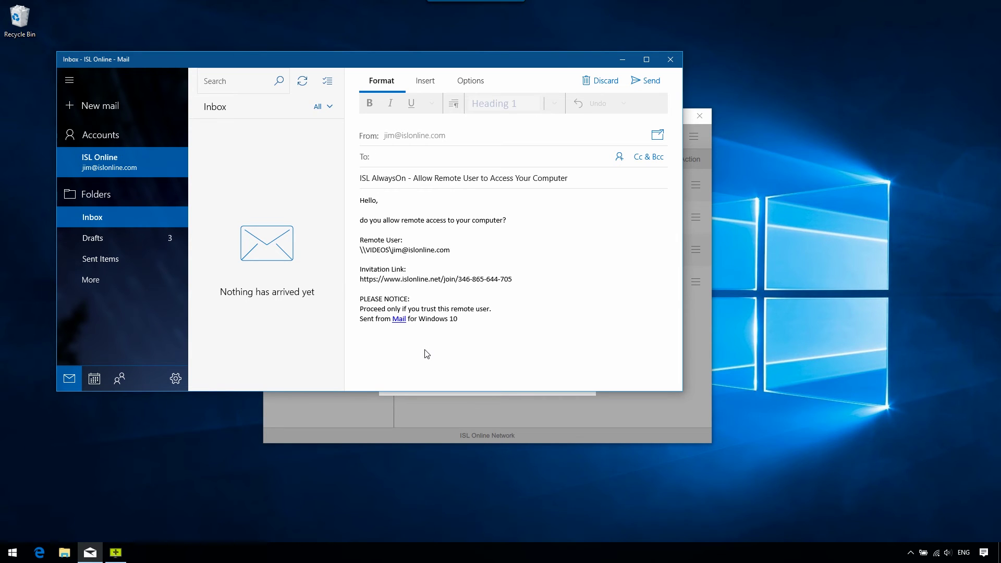
# Copy the join code from the end of the invitation link
pyautogui.moveTo(514, 282); pyautogui.dragTo(458, 281)
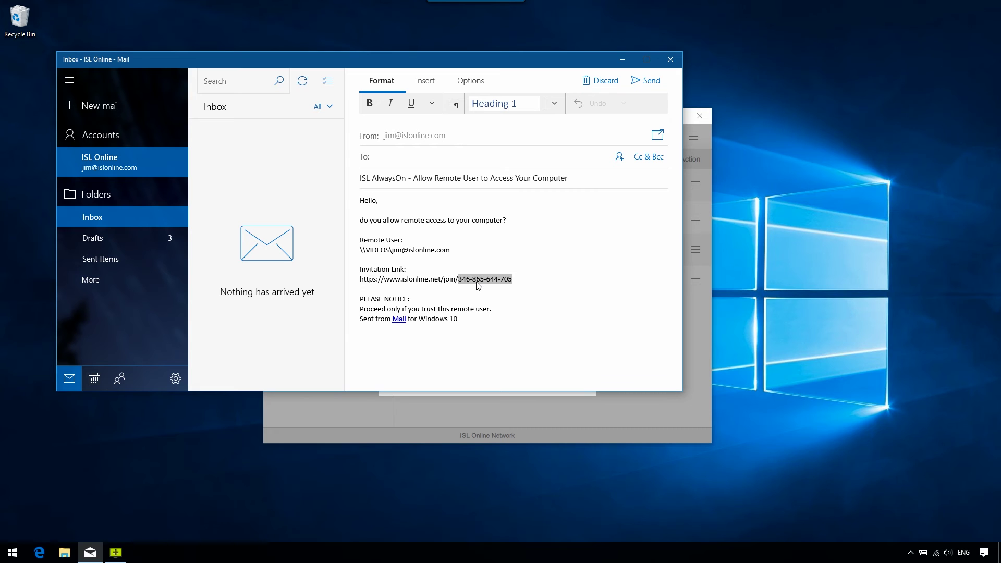
pyautogui.rightClick(477, 282)
pyautogui.click(491, 308)
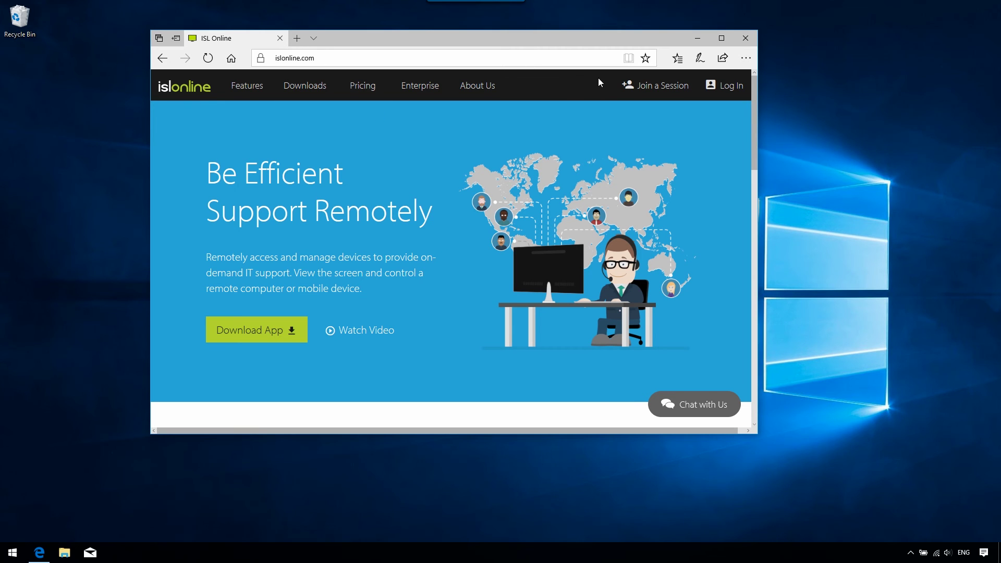
pyautogui.click(630, 83)
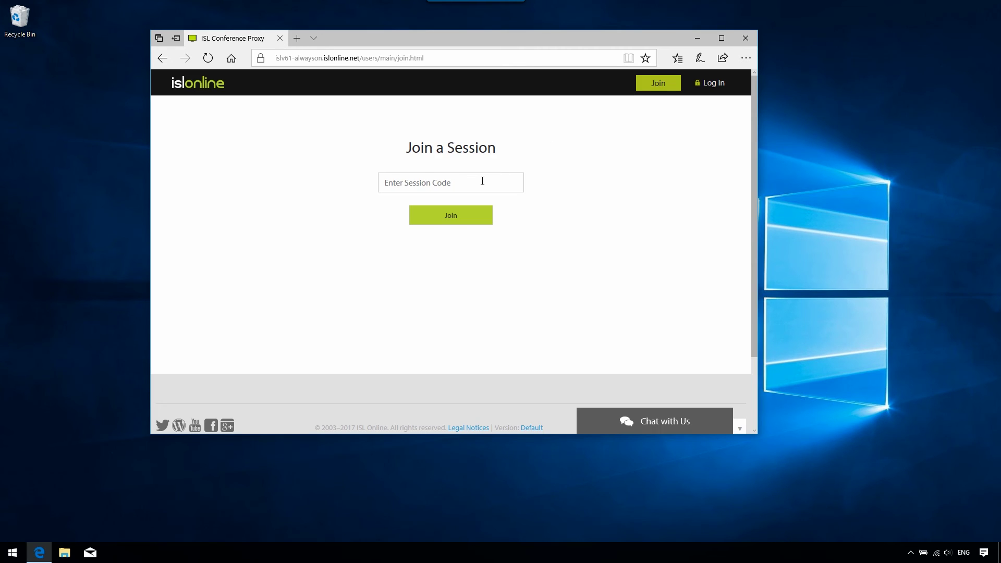
pyautogui.click(482, 181)
pyautogui.hotkey('ctrl', 'v')
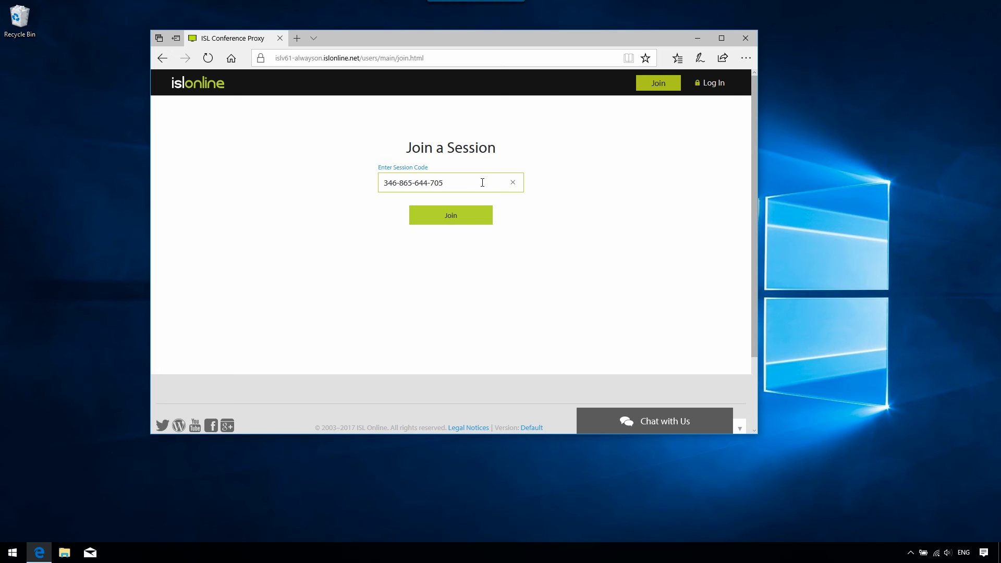
pyautogui.click(474, 214)
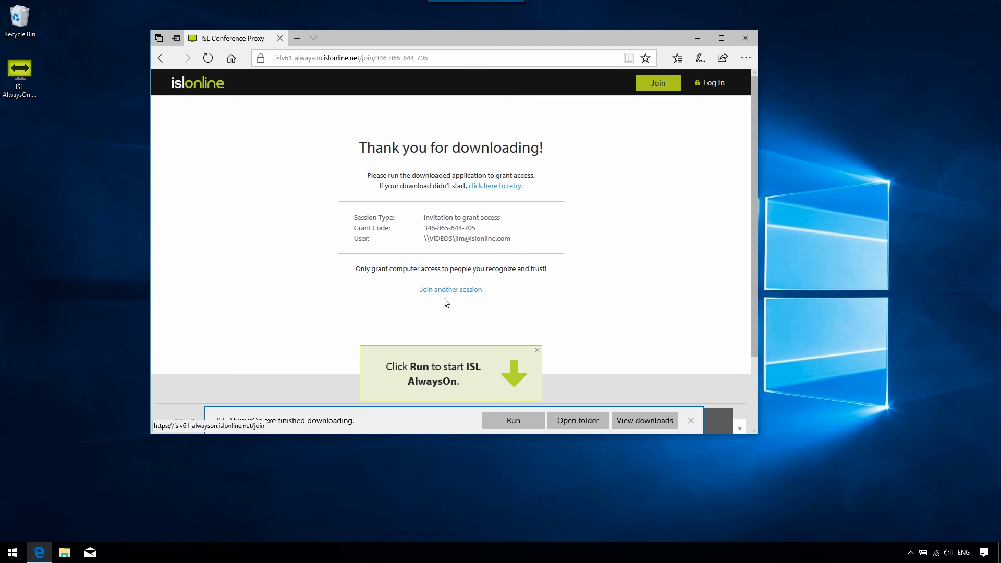
# Run the downloaded ISL AlwaysOn.exe and complete its setup
pyautogui.click(492, 420)
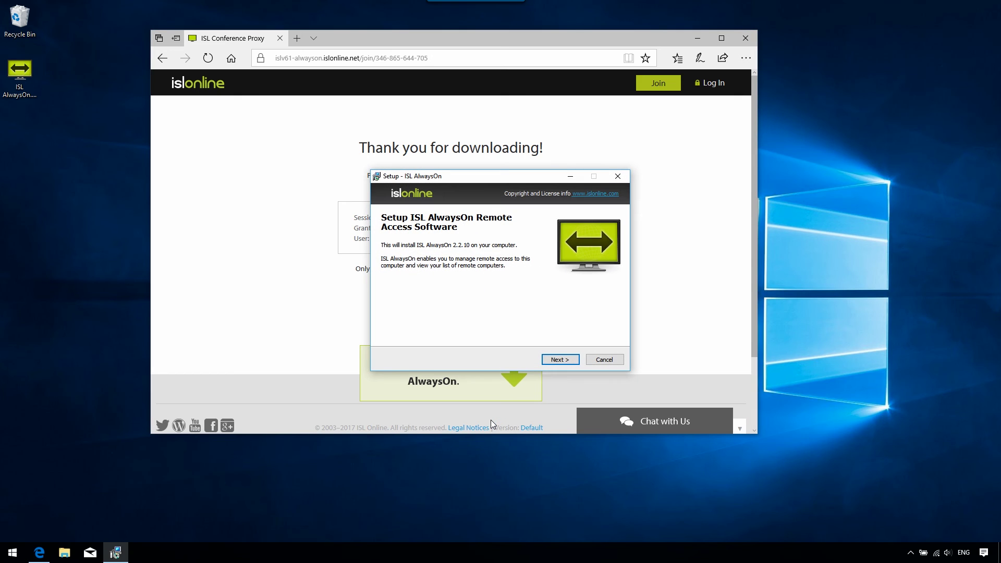
pyautogui.click(547, 358)
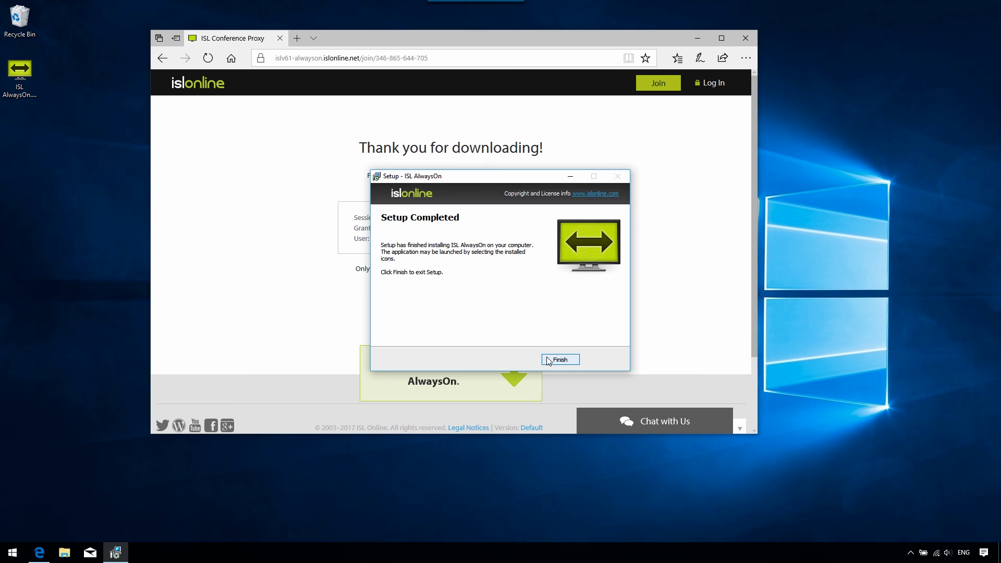
pyautogui.click(559, 359)
# Set a new access password and grant the remote user access
pyautogui.write('***')
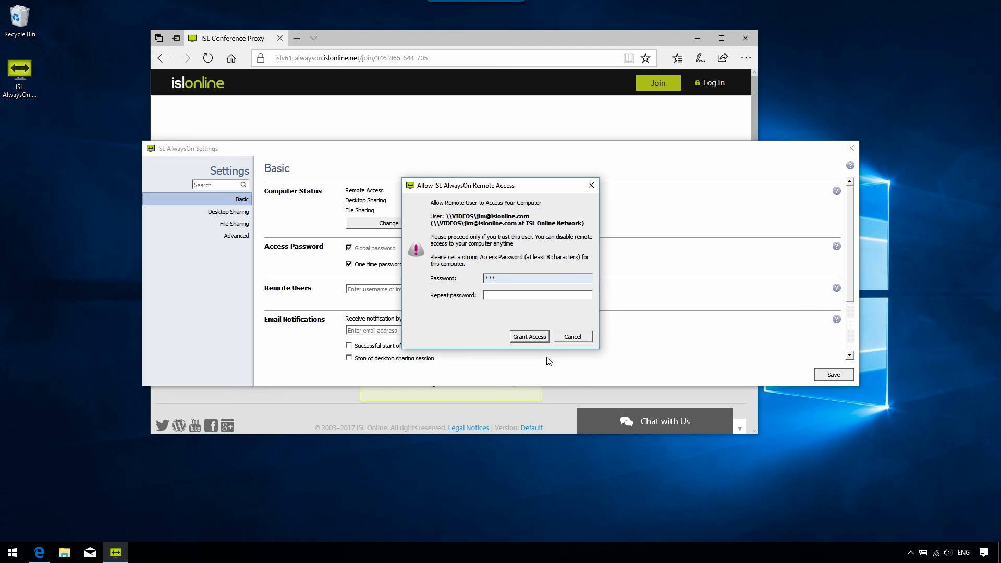
pyautogui.write('*******')
pyautogui.press('Tab')
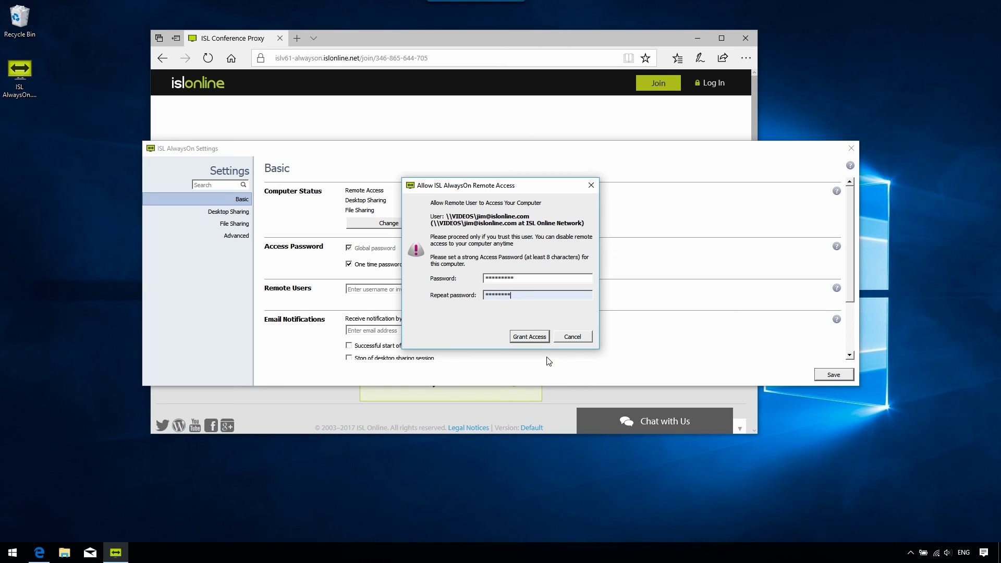
pyautogui.click(529, 337)
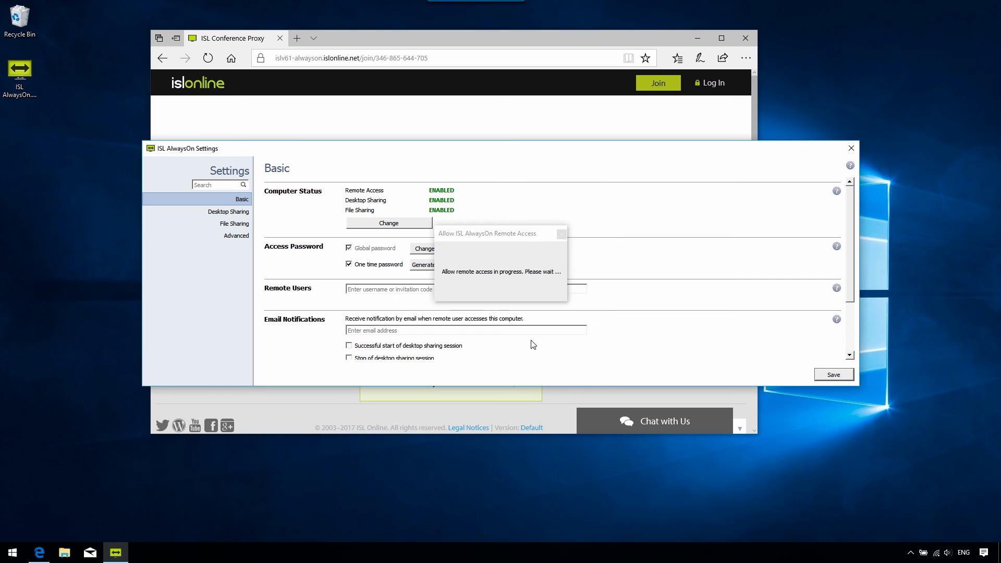